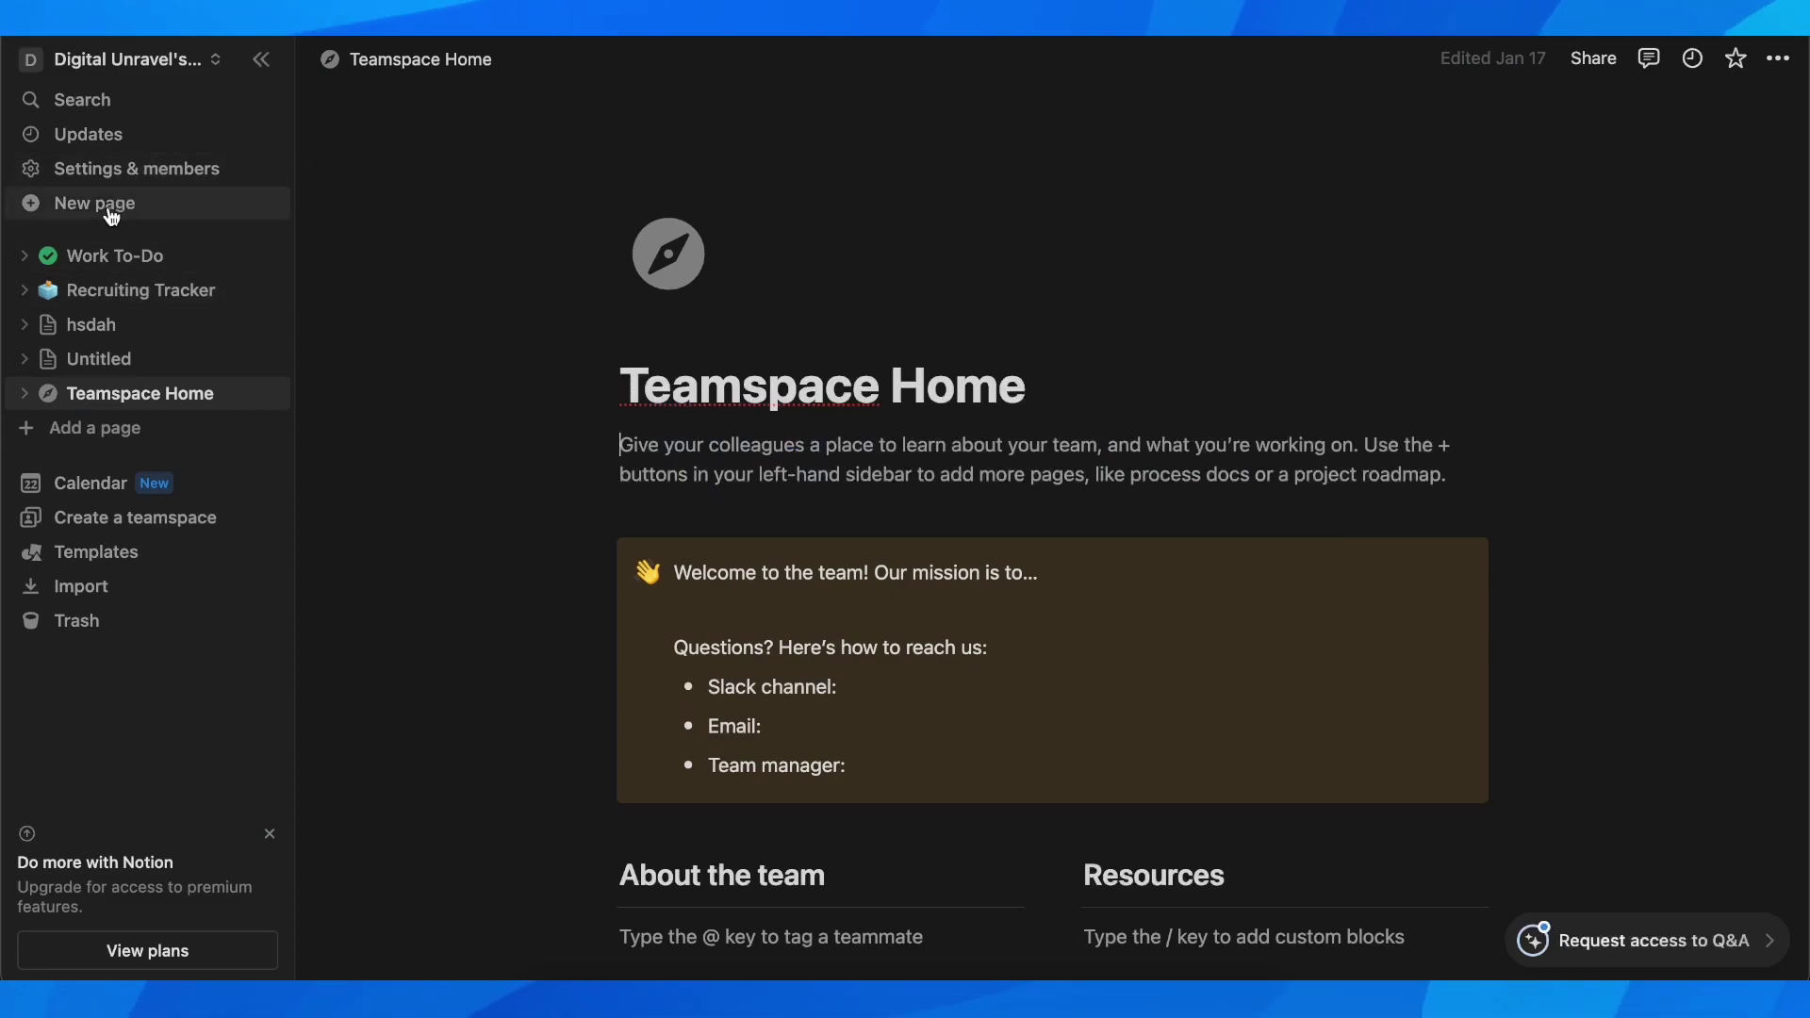
Create a new page titled 'dsad' with 'sdad' as its first body line
click(64, 202)
text(dsad)
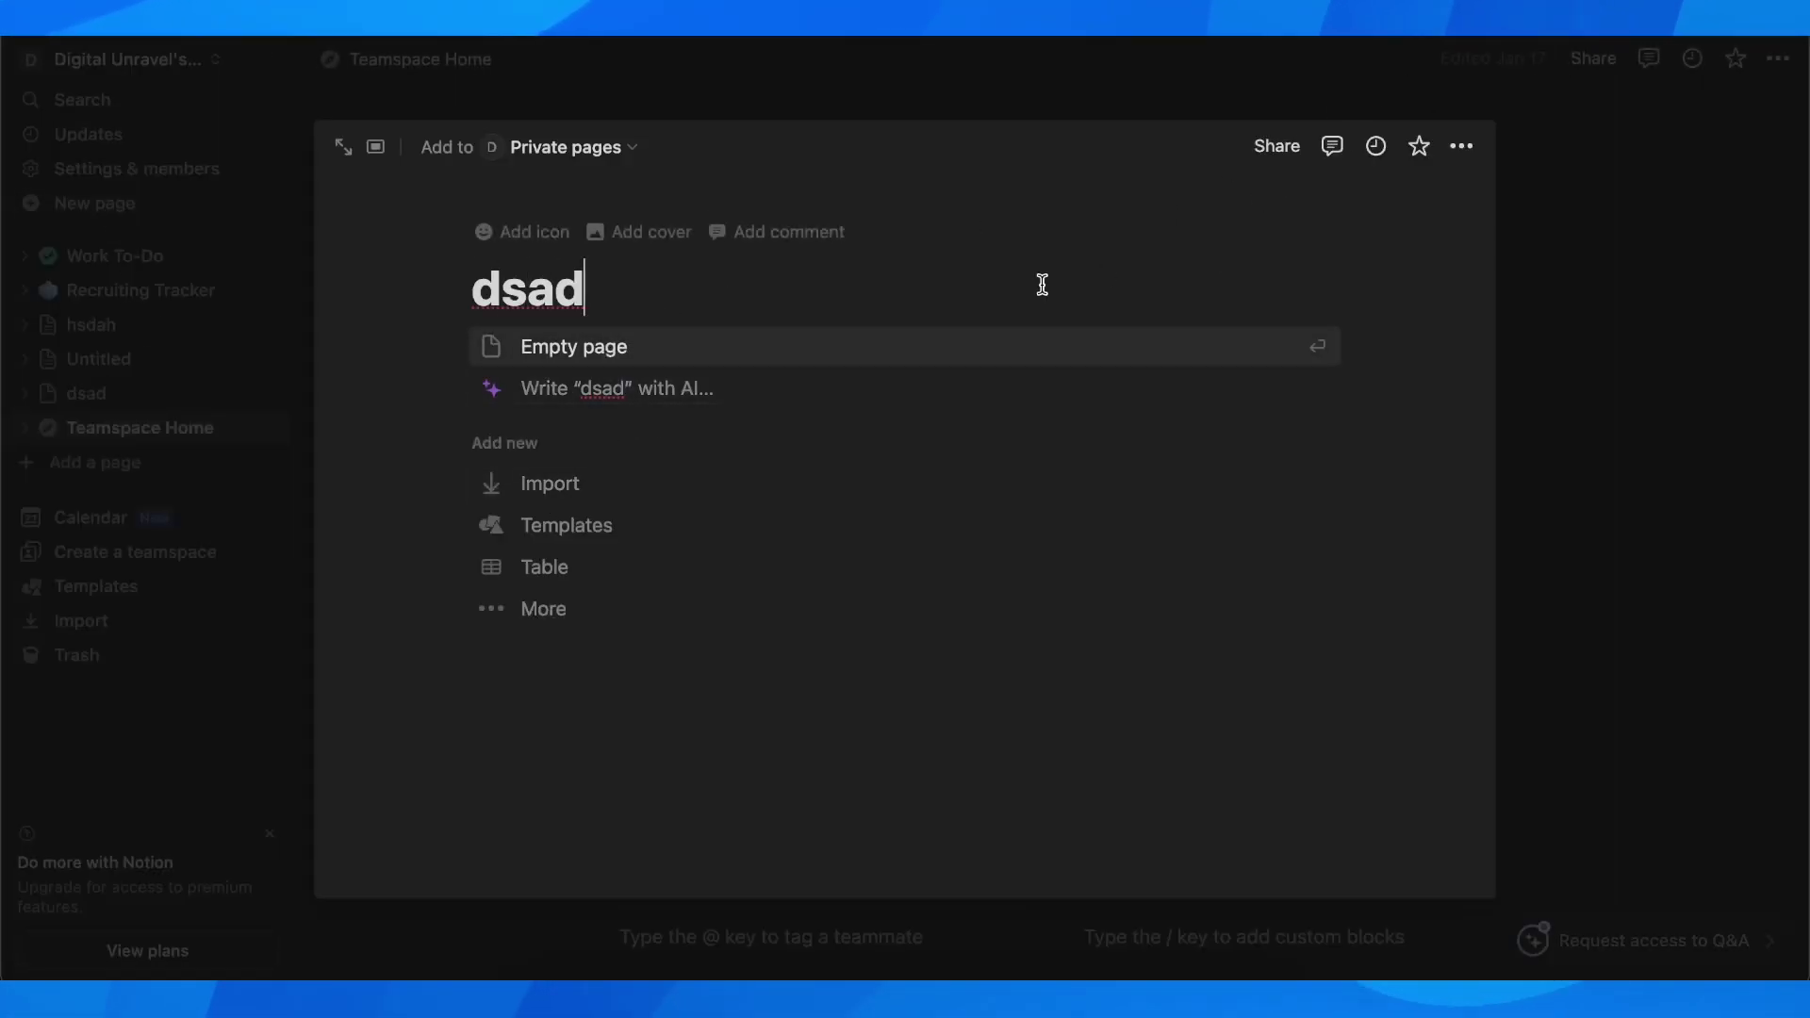
key(Return)
text(sdad)
key(Return)
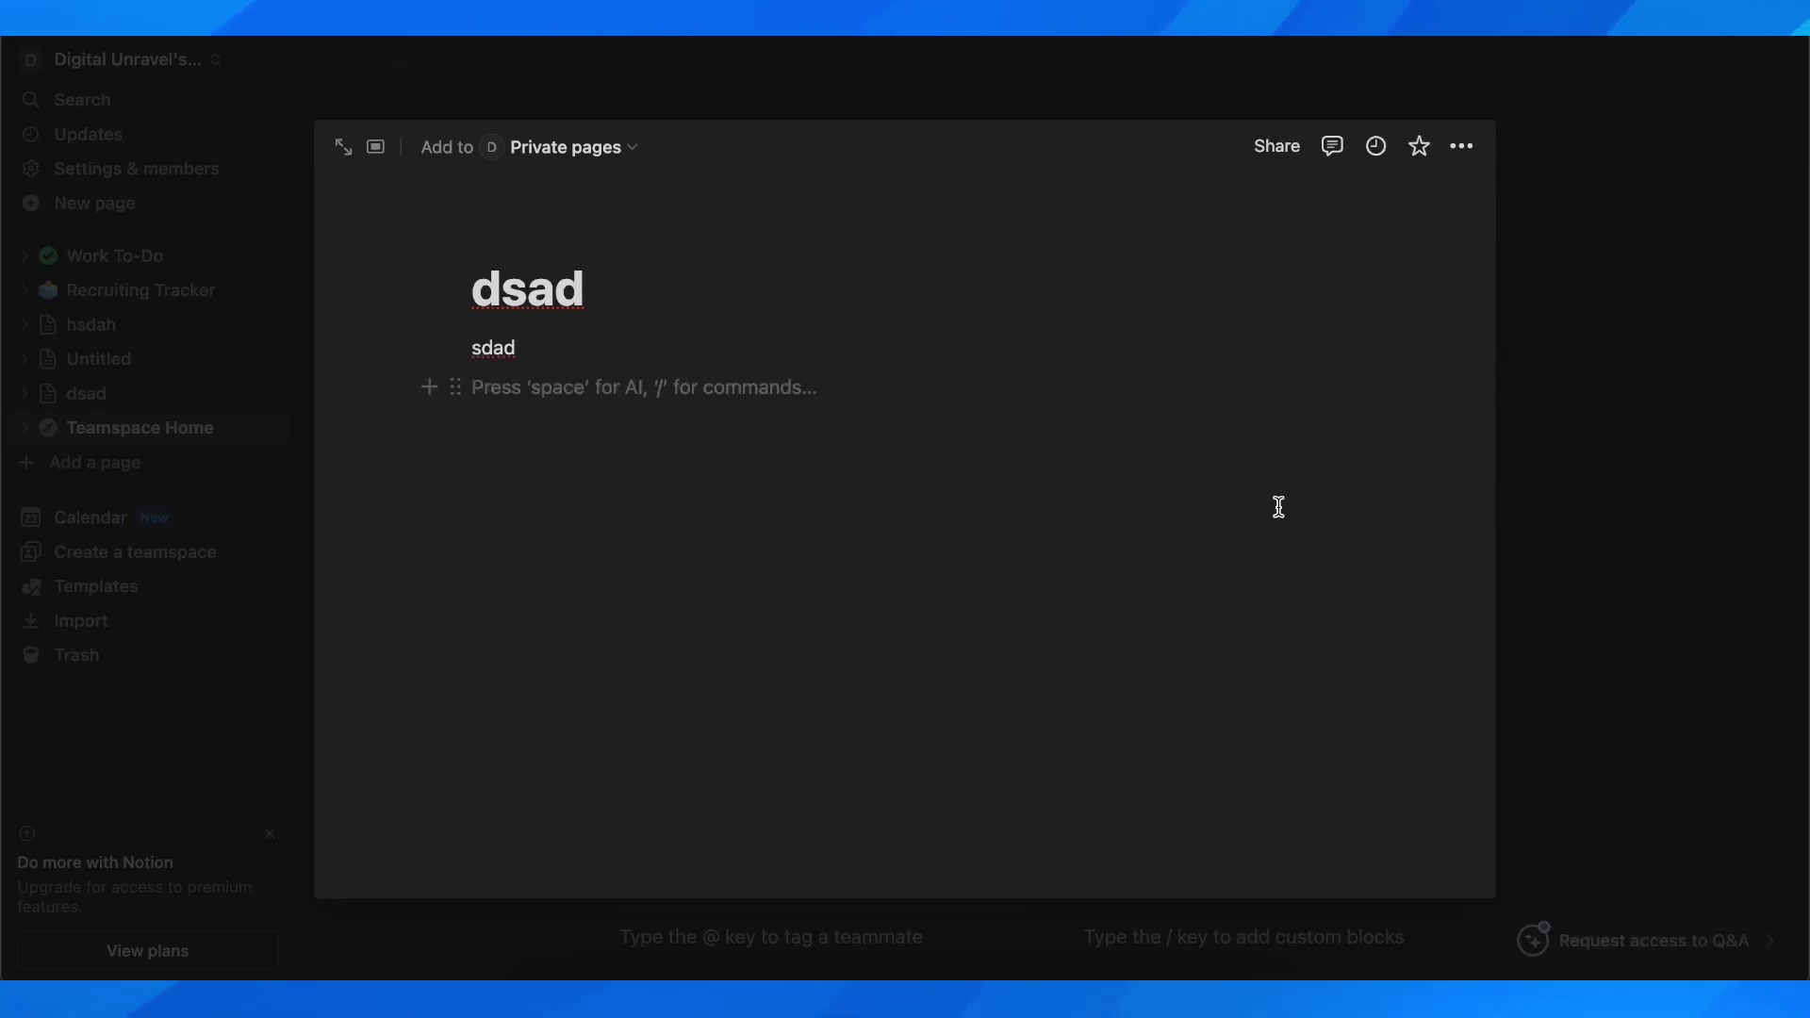
Close the dsad page and show the Untitled page's ••• options menu
click(1660, 448)
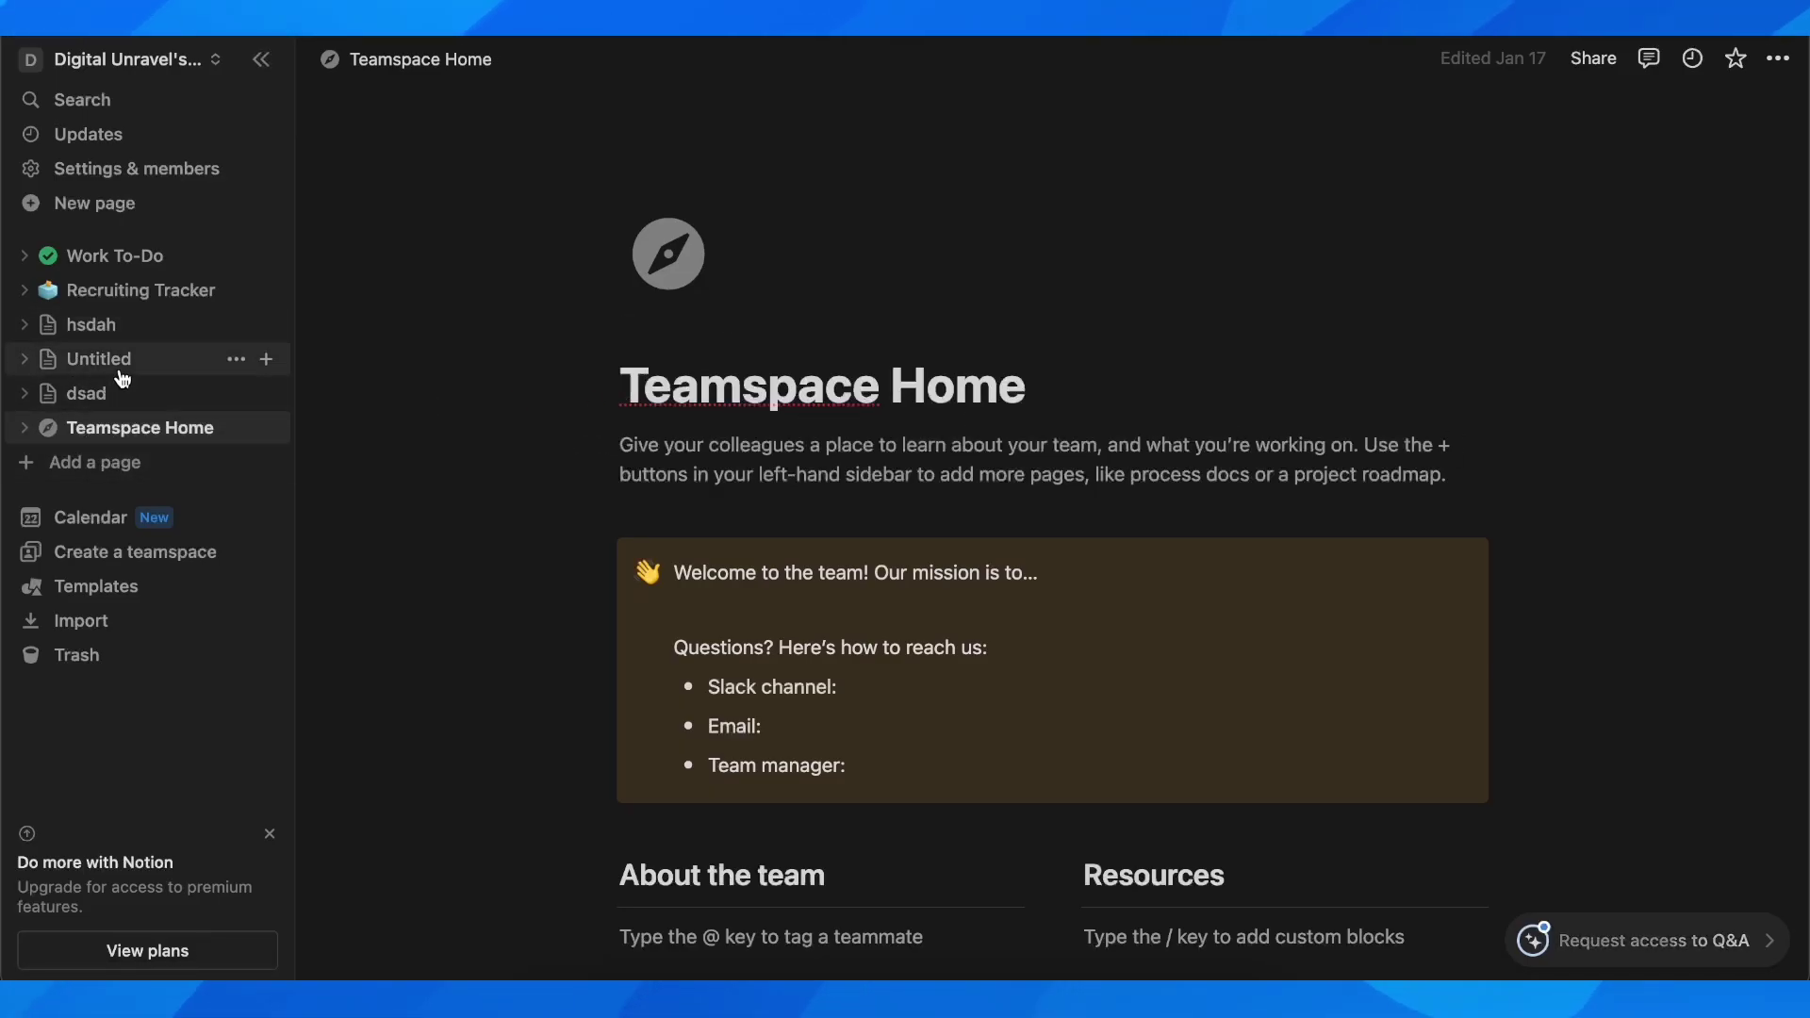
click(122, 371)
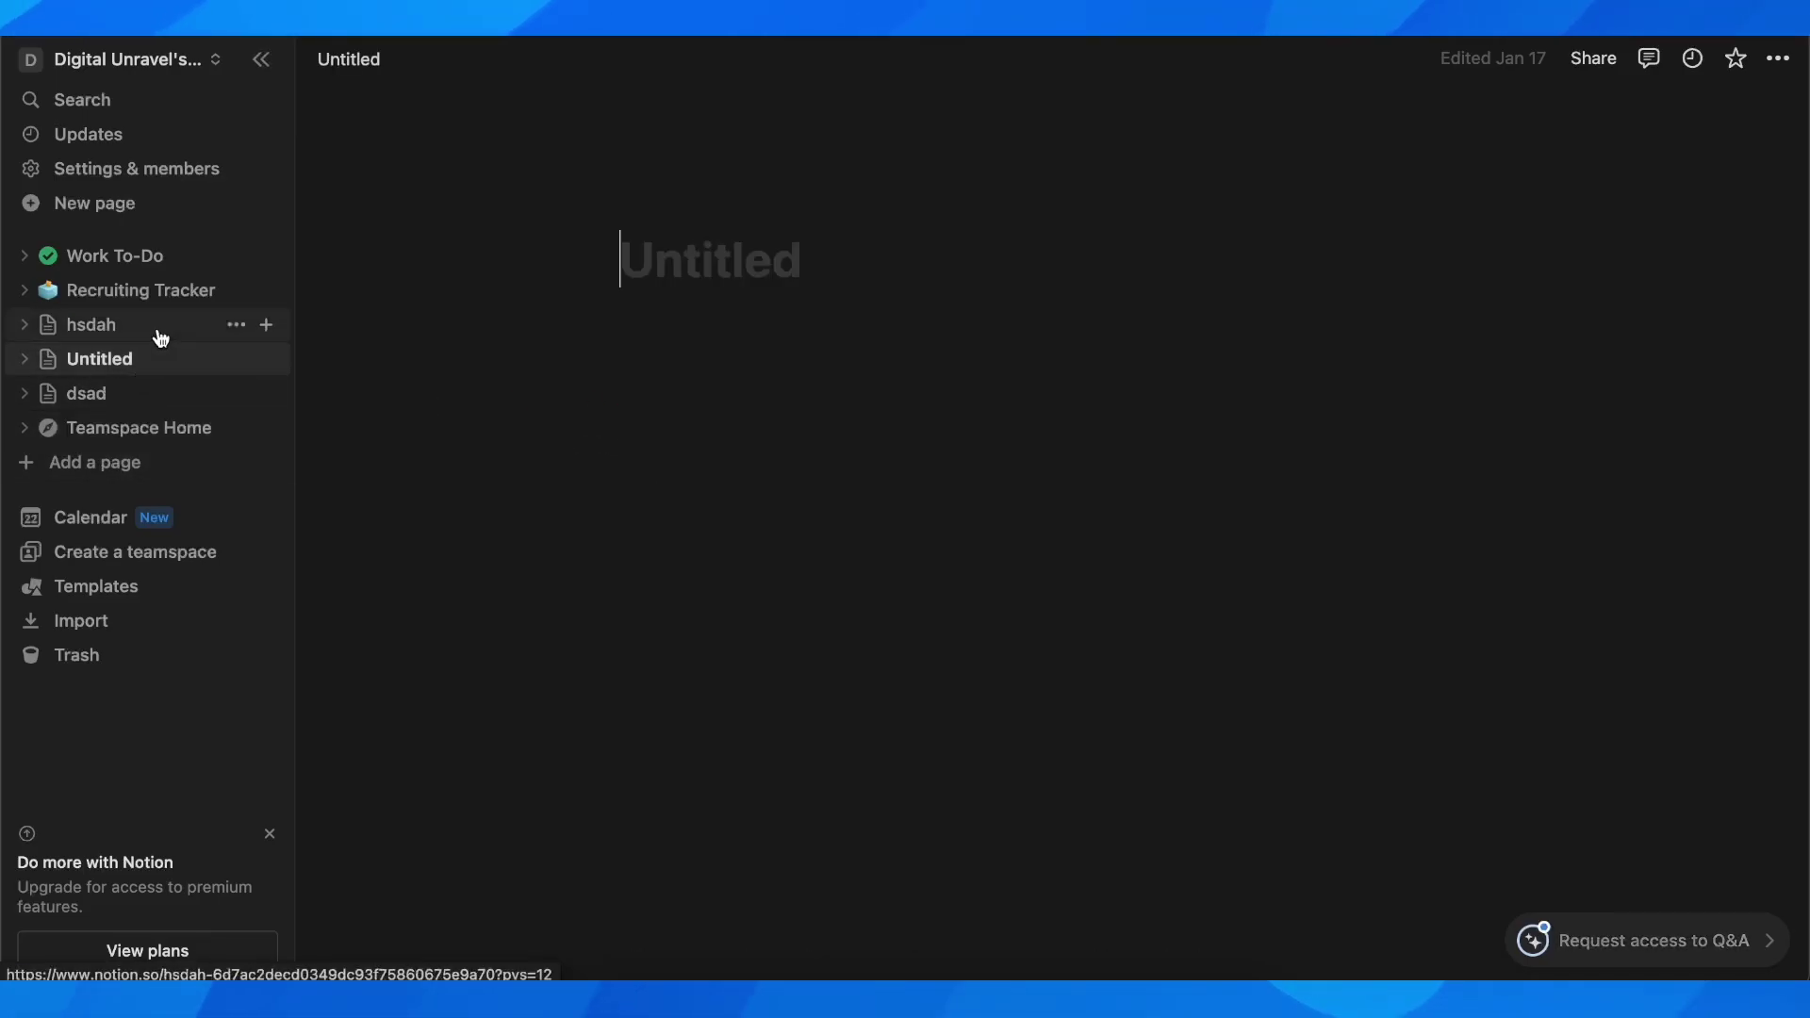
click(1772, 63)
mouse_move(1596, 529)
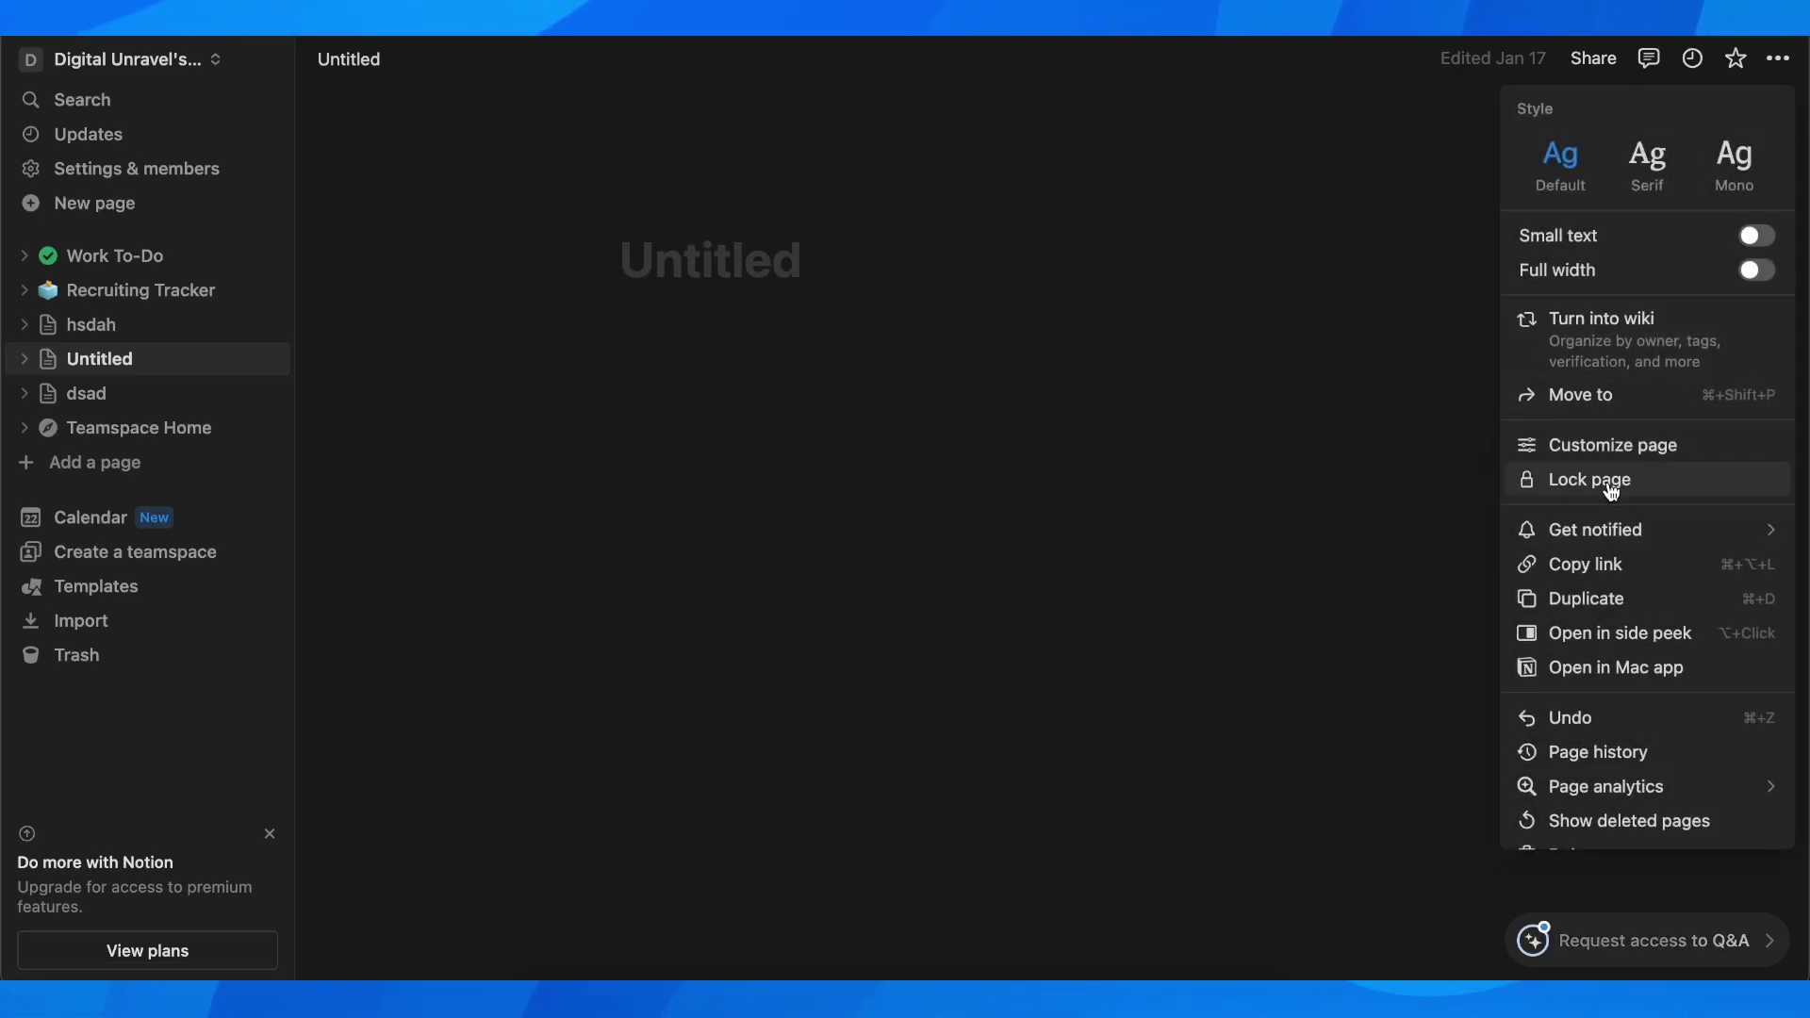
Apply Lock page to the Untitled page and dismiss the options menu
click(1568, 486)
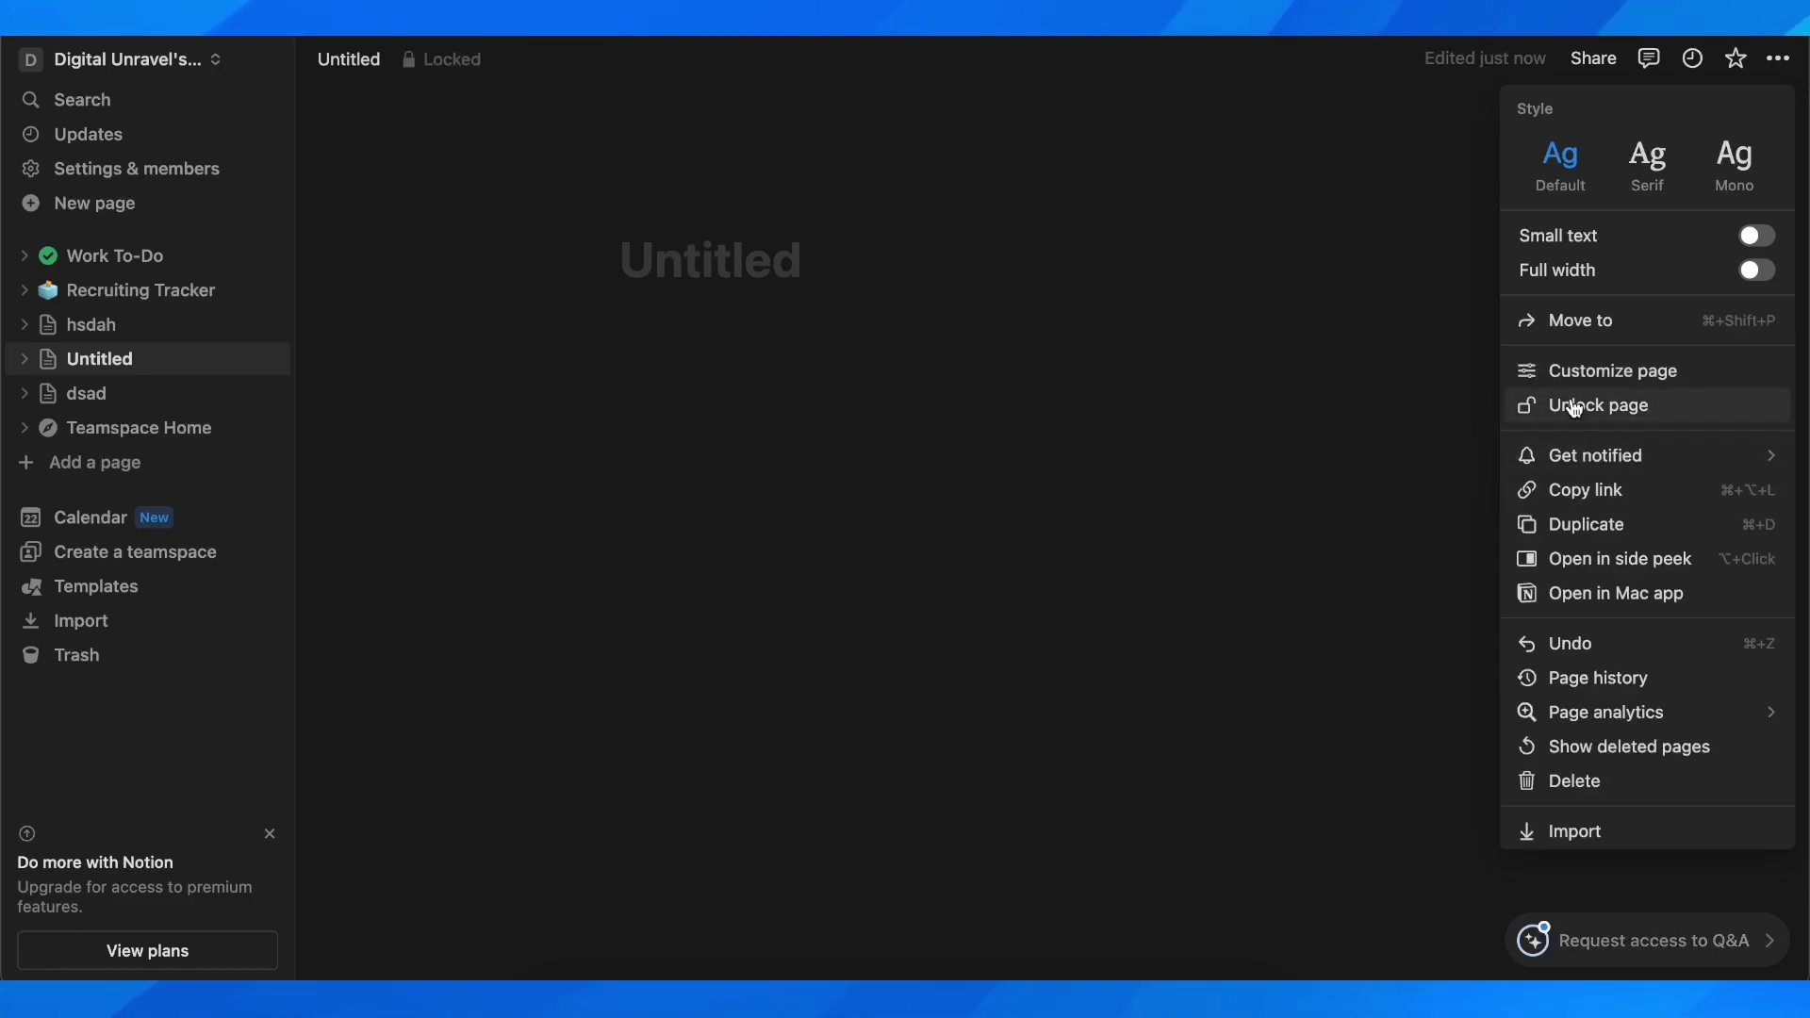
click(636, 218)
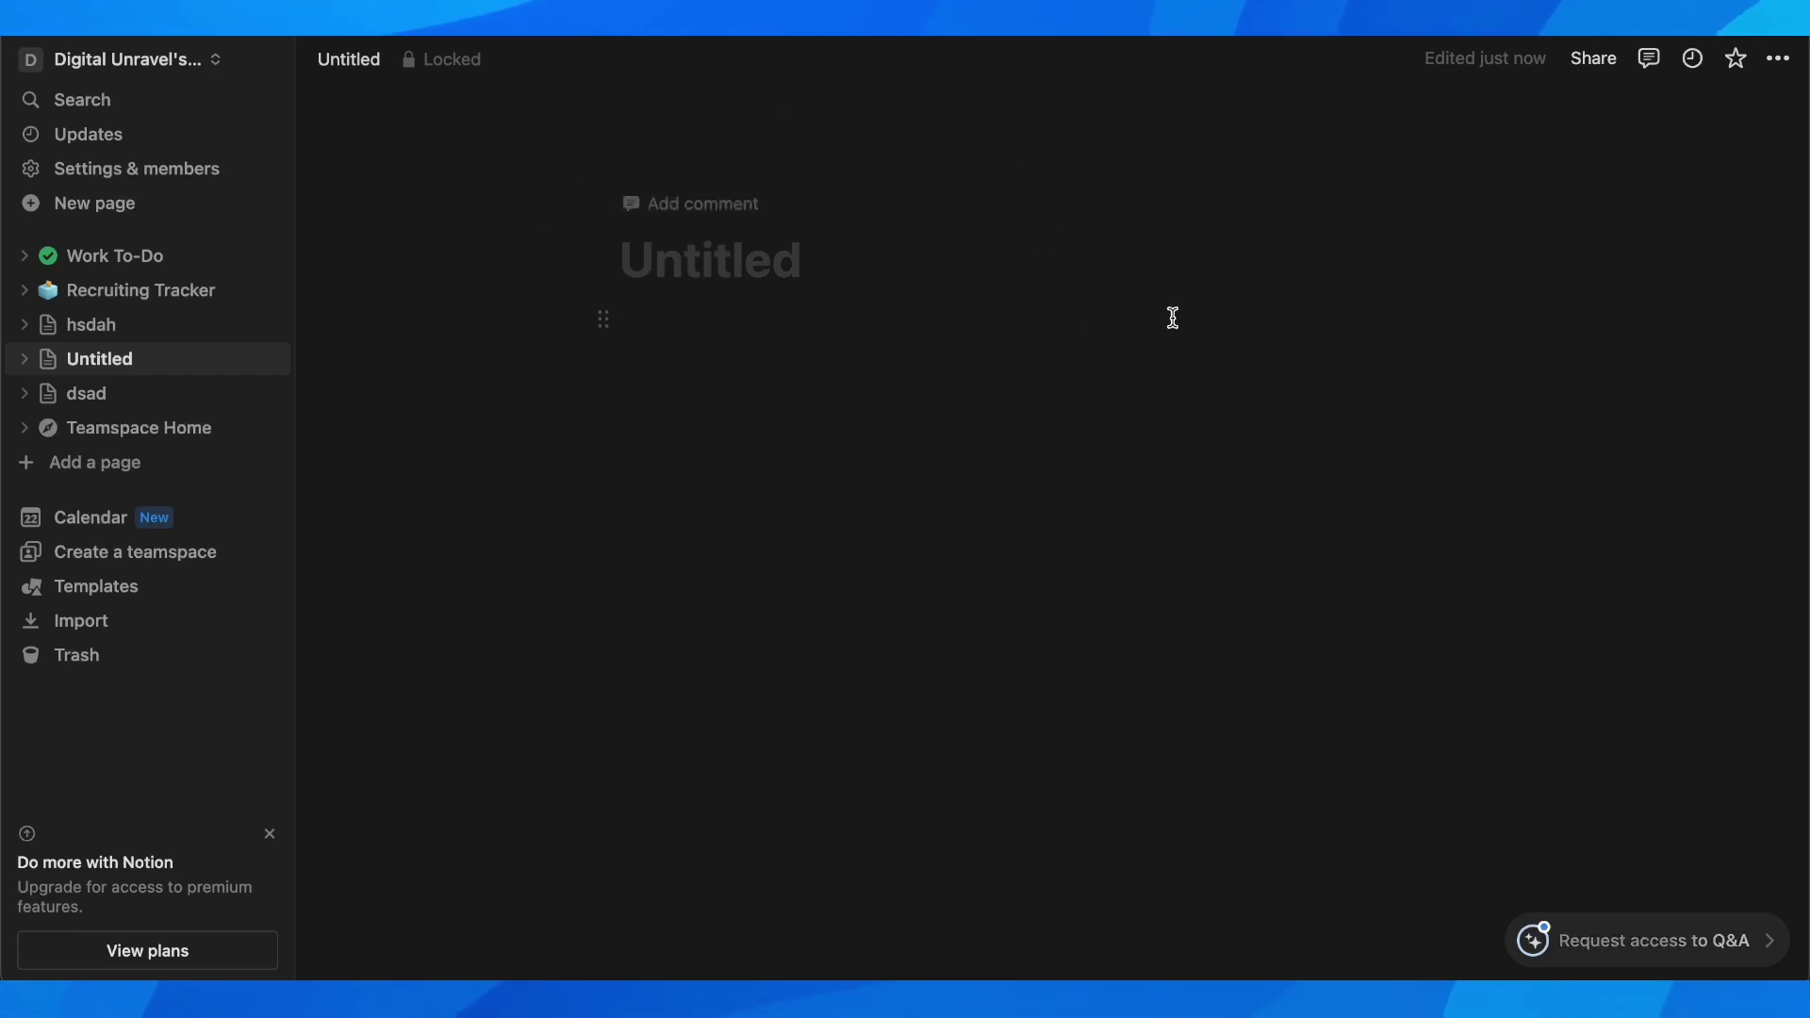
Toggle the Untitled page between Locked and temporarily unlocked several times, then reopen dsad
click(473, 59)
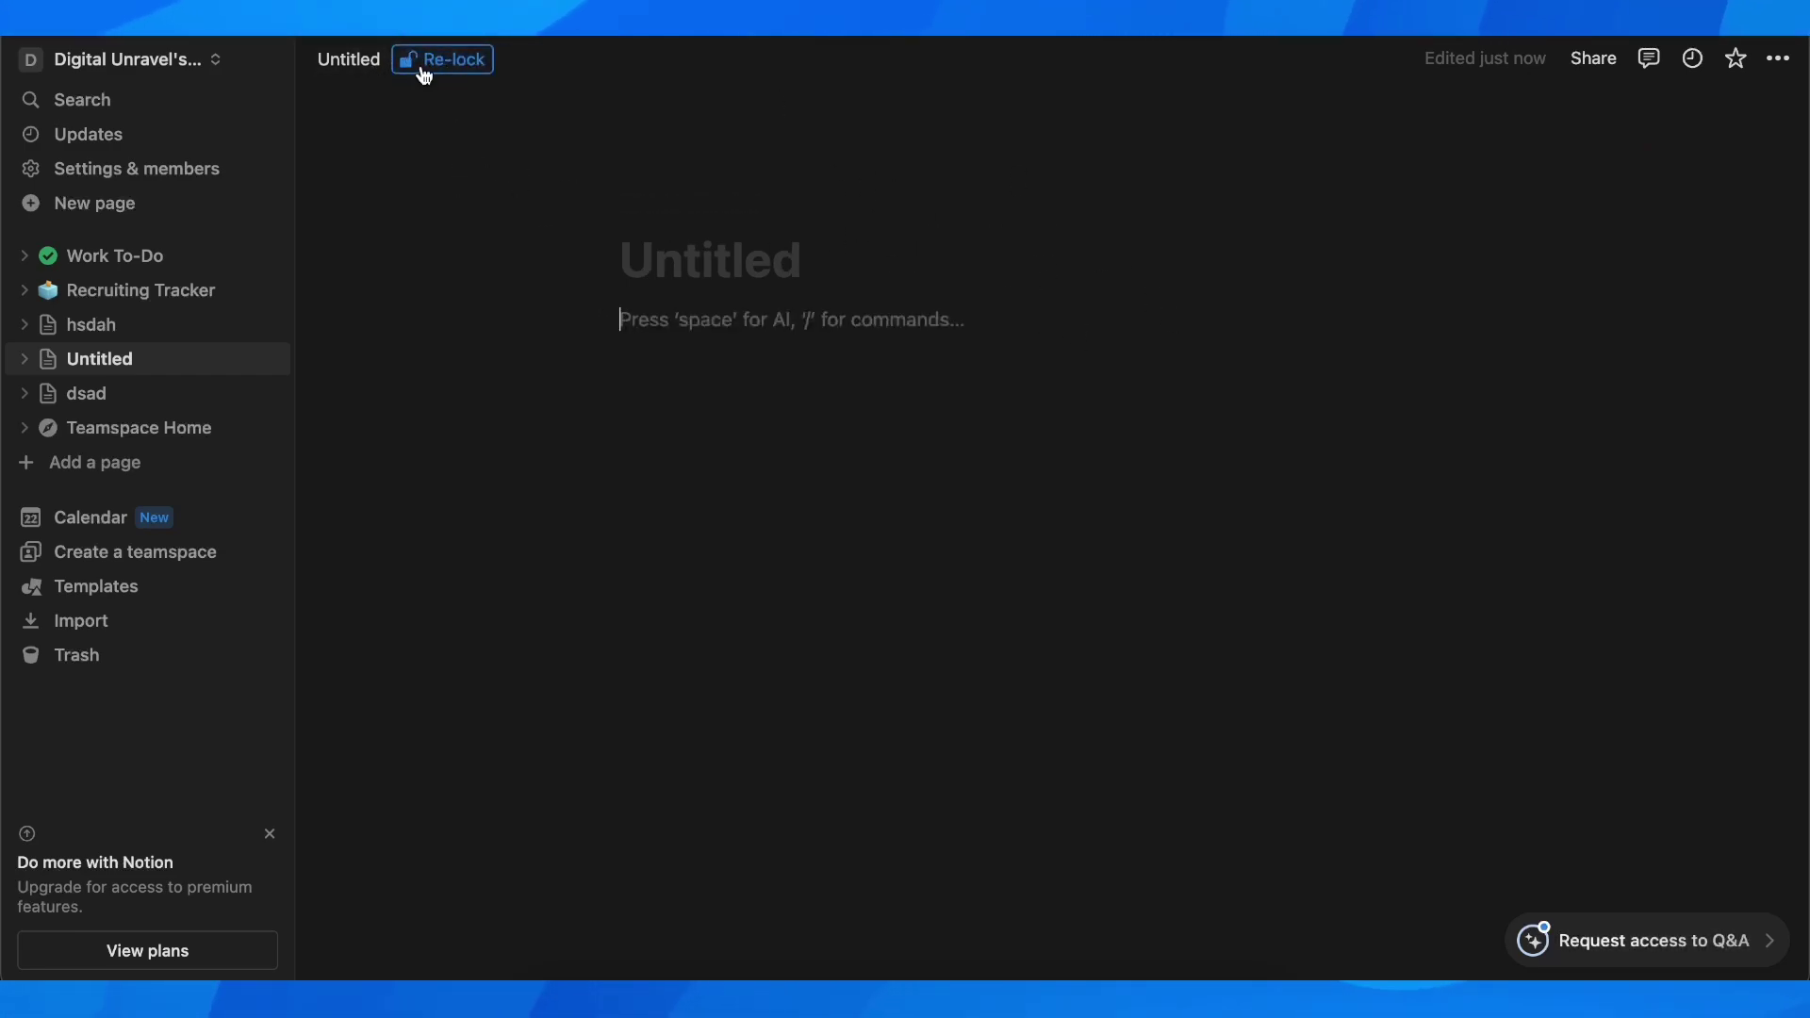
click(419, 71)
click(414, 62)
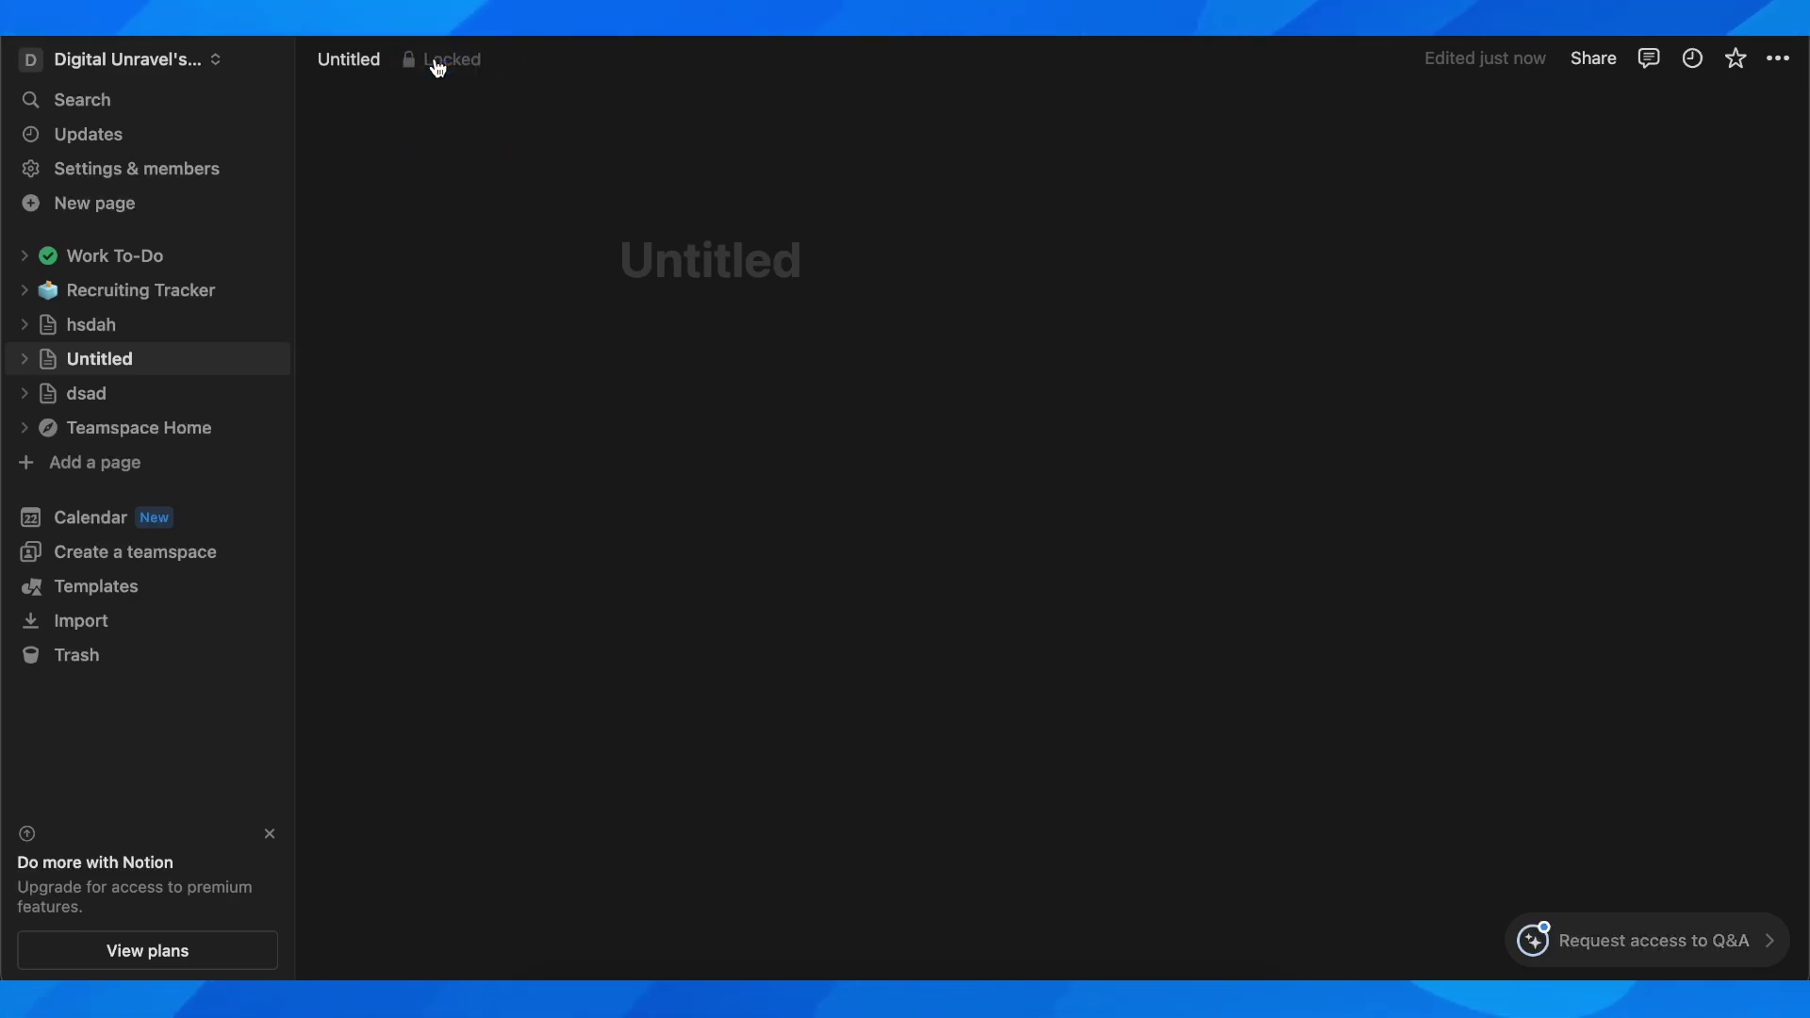
click(435, 63)
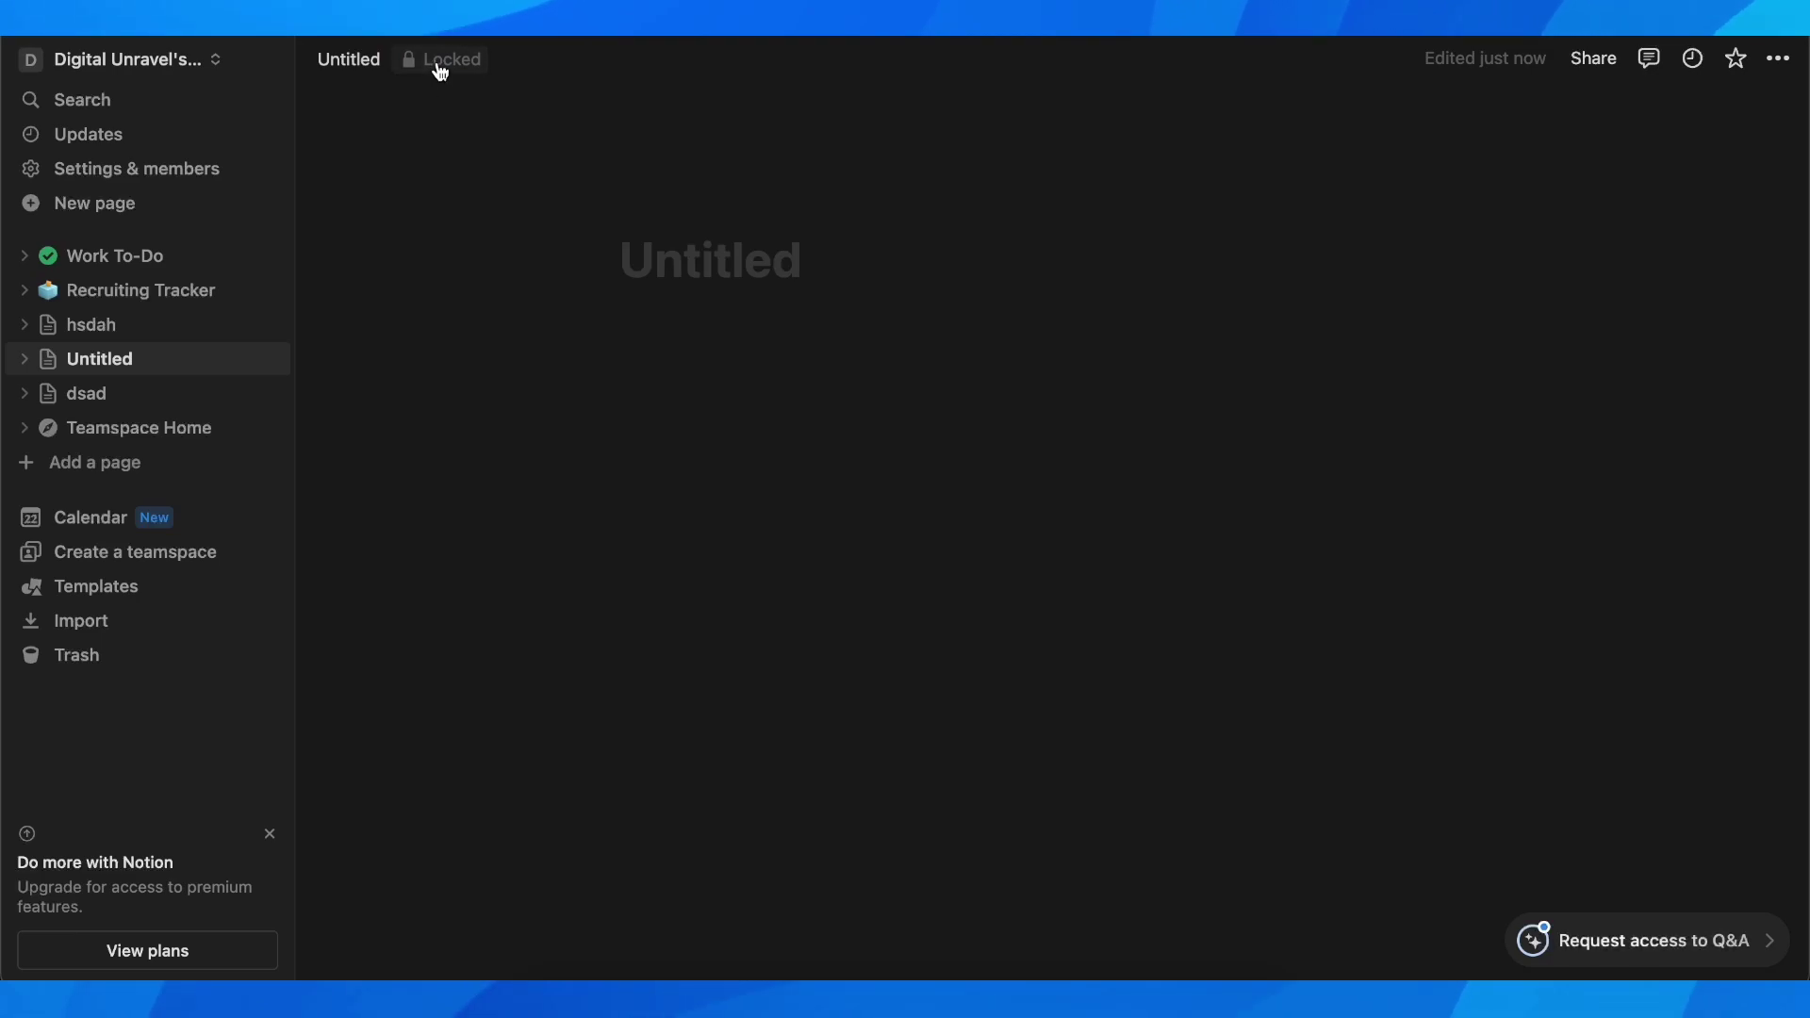
click(436, 63)
click(436, 63)
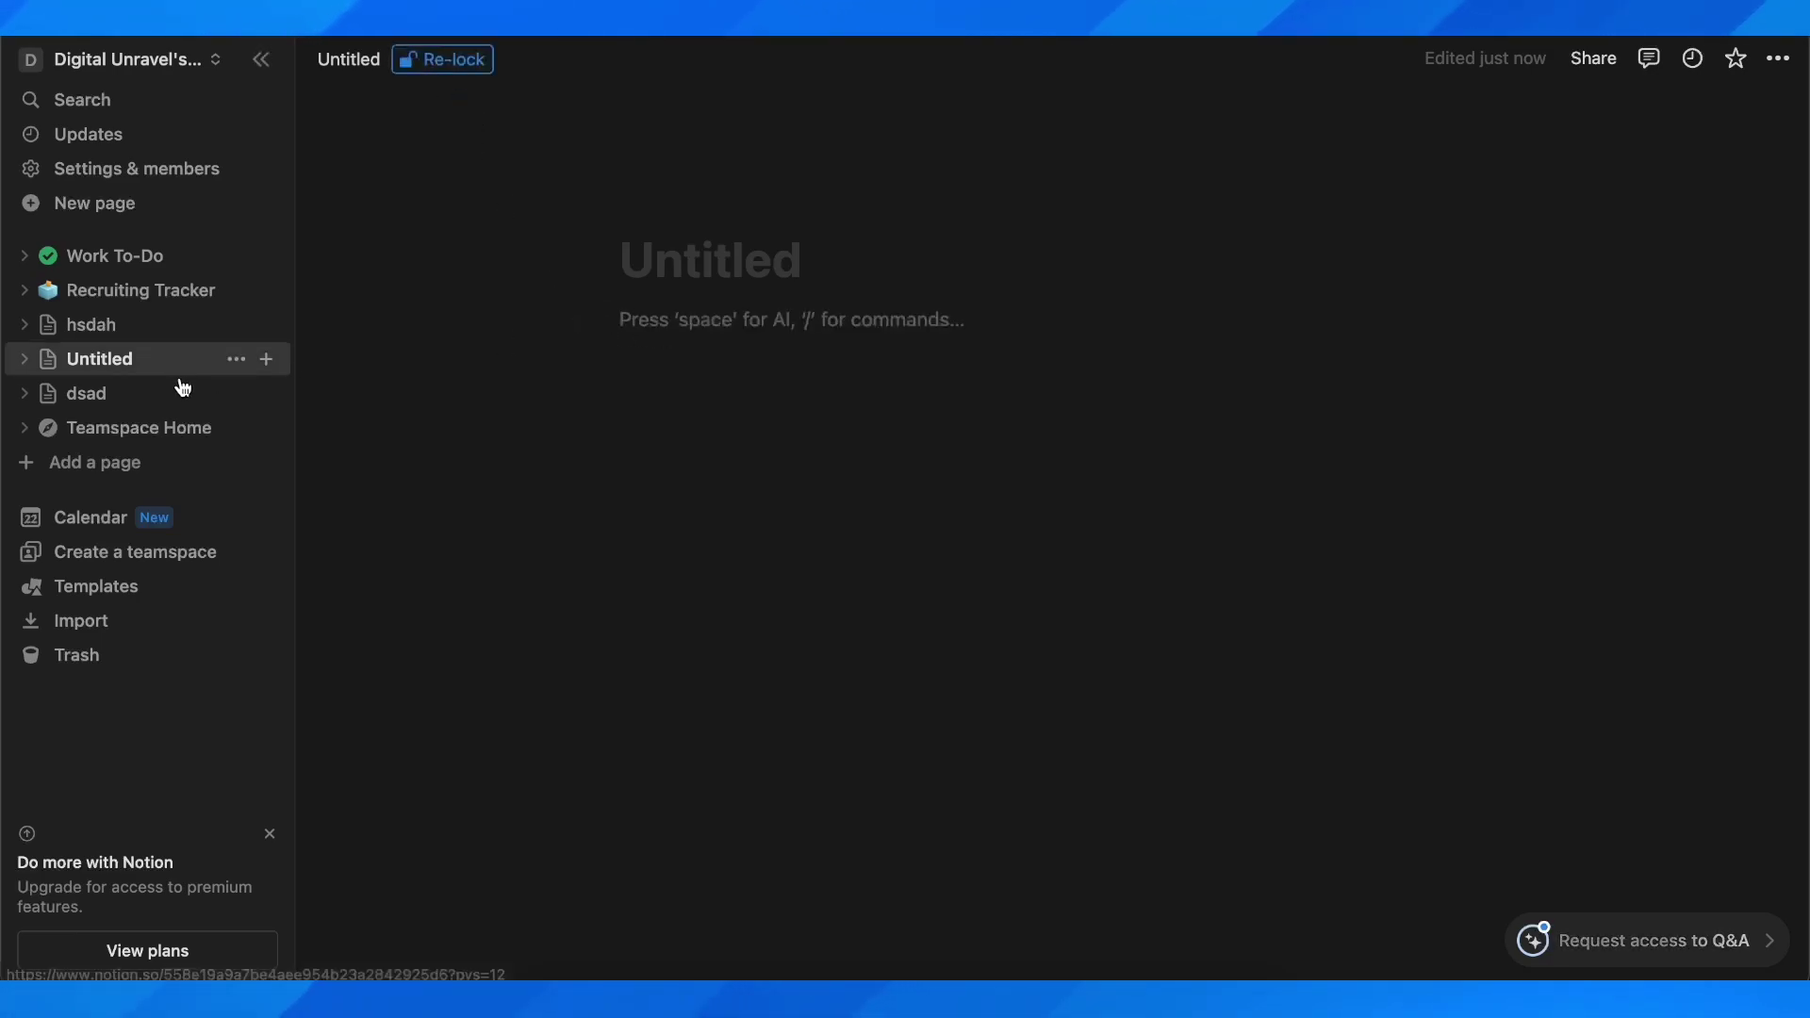
click(99, 393)
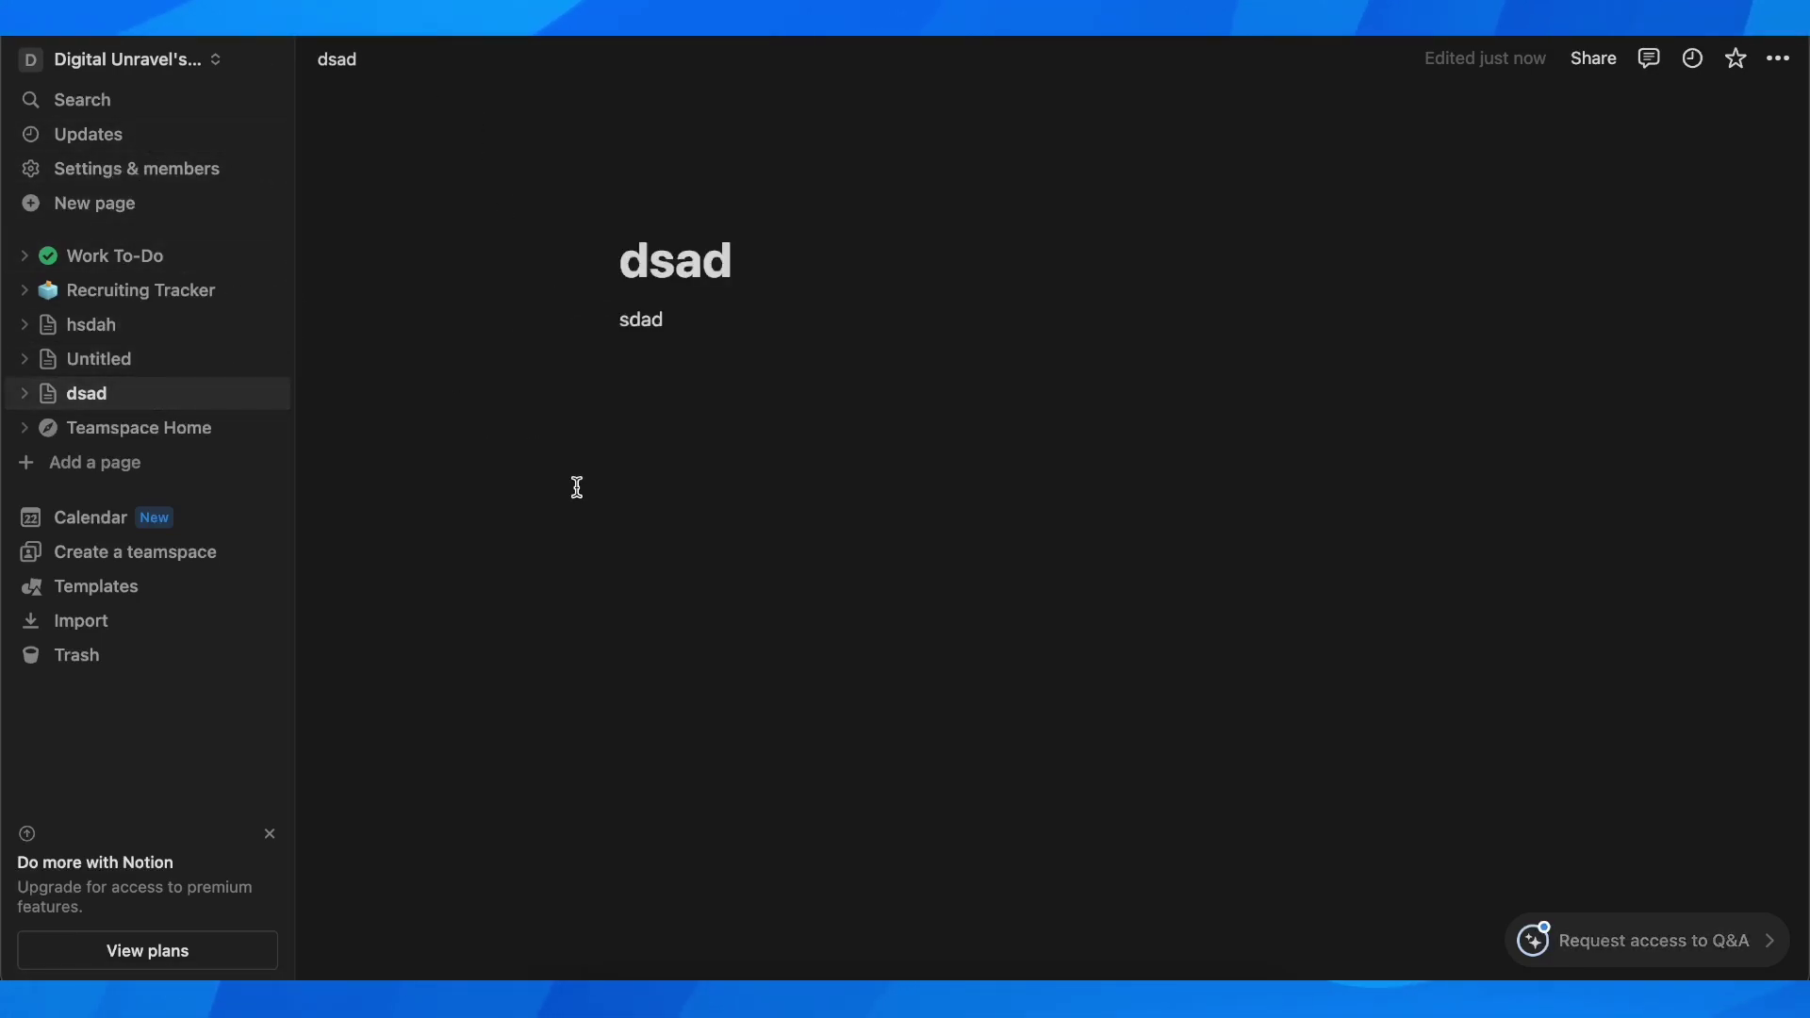